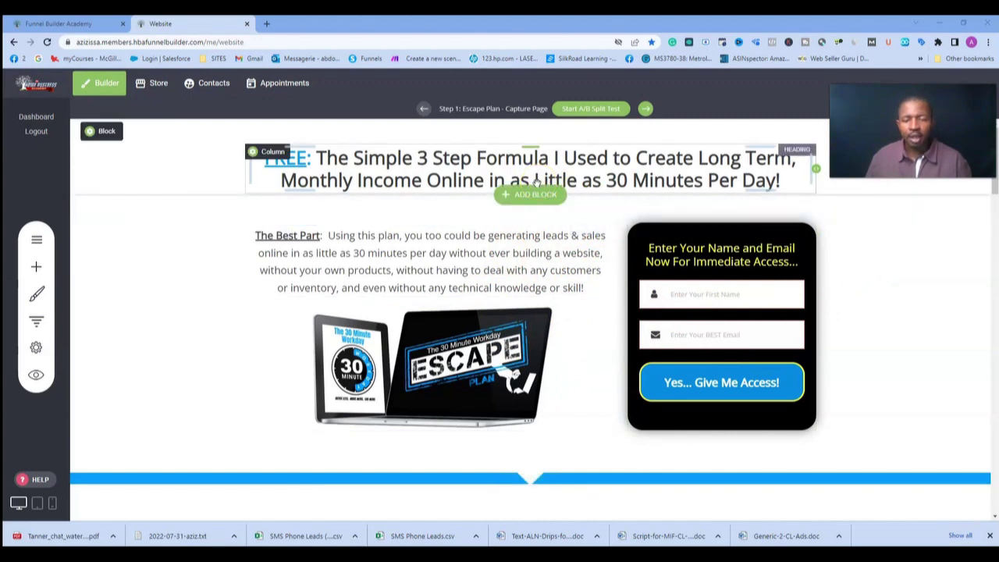
# Select the ESCAPE laptop image and then the headline on the capture page
pyautogui.click(455, 342)
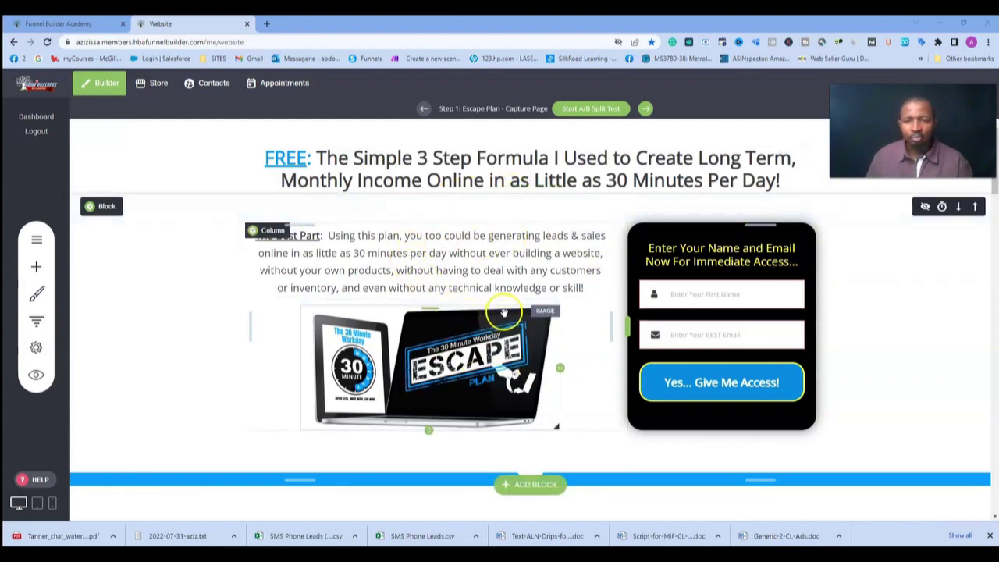
pyautogui.click(511, 263)
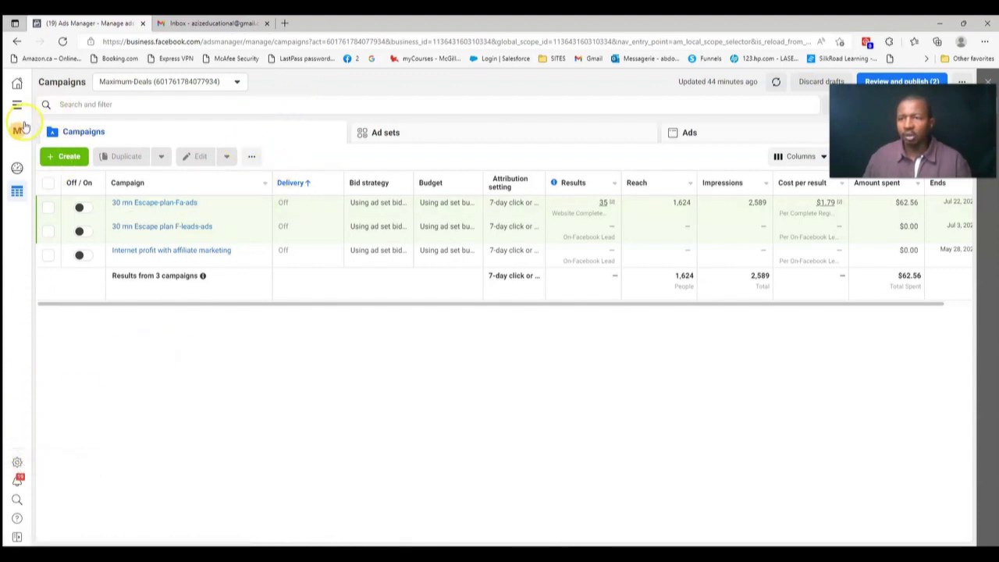
# Go to Business settings and open Data Sources > Pixels for Maximum Offers
pyautogui.click(20, 106)
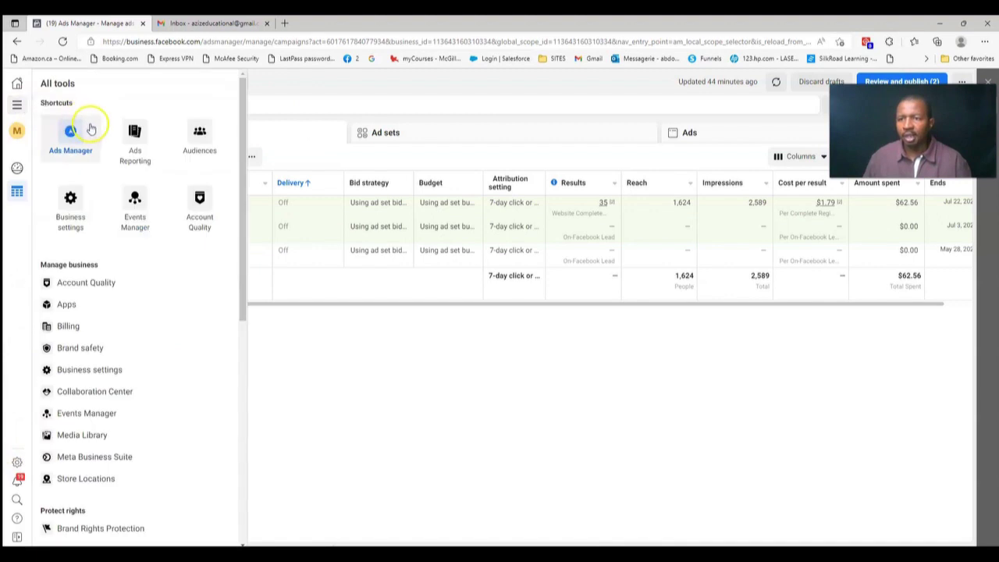
pyautogui.click(72, 204)
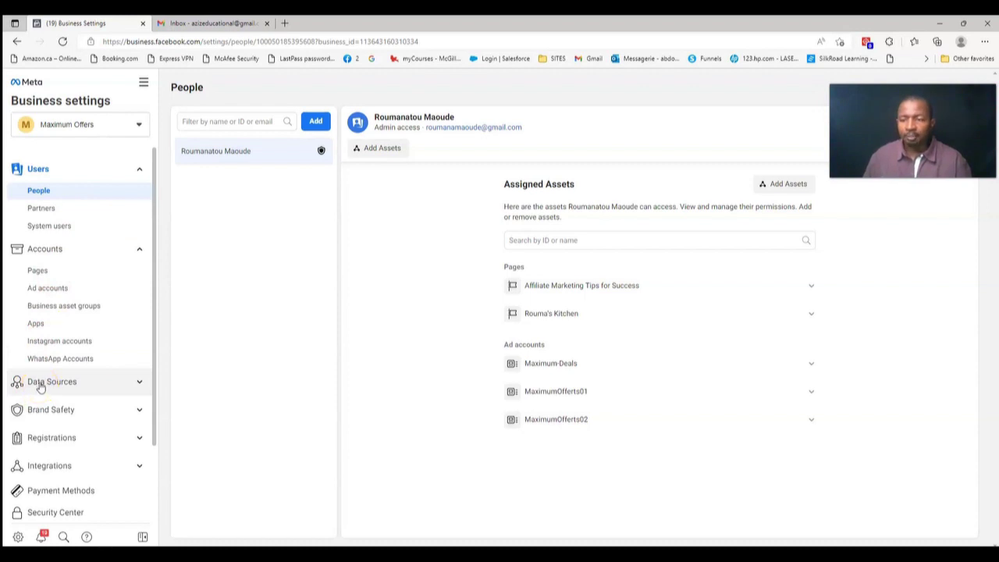
pyautogui.click(41, 384)
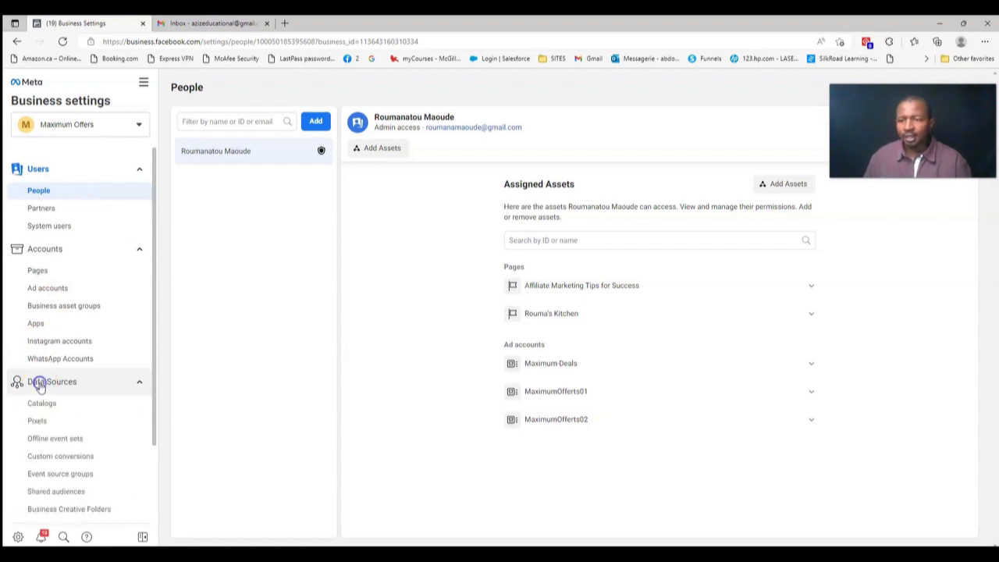
pyautogui.click(32, 422)
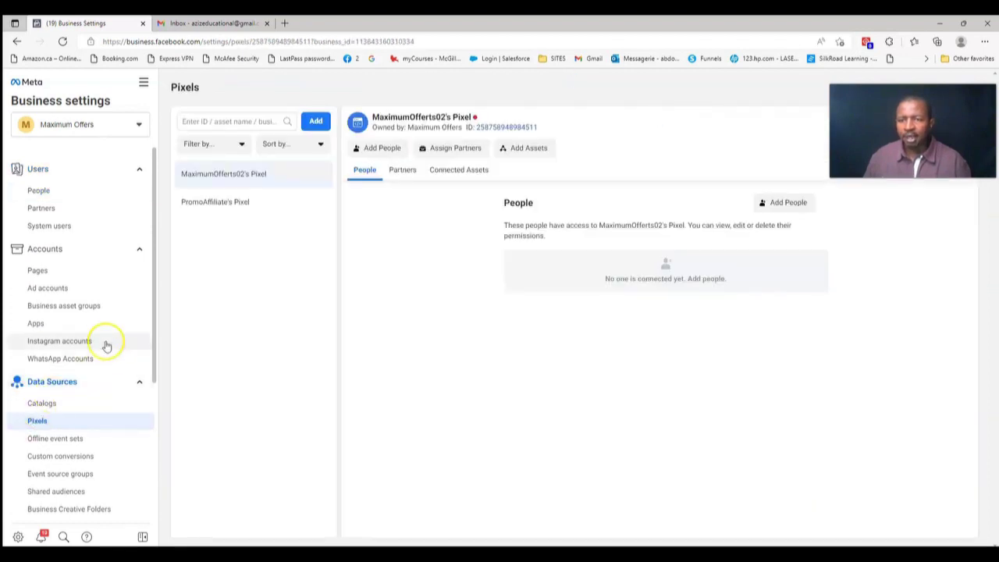
pyautogui.click(316, 124)
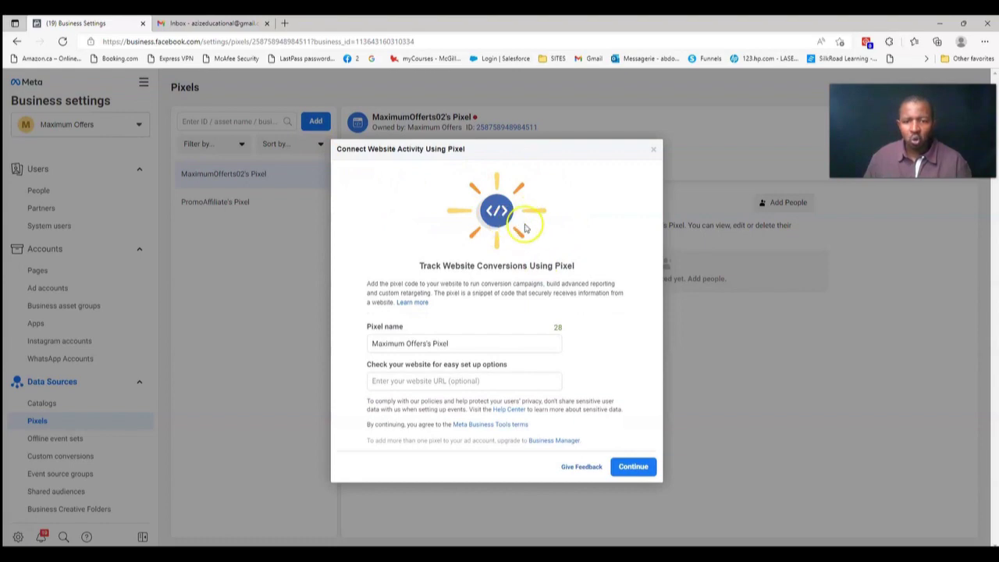
pyautogui.click(410, 342)
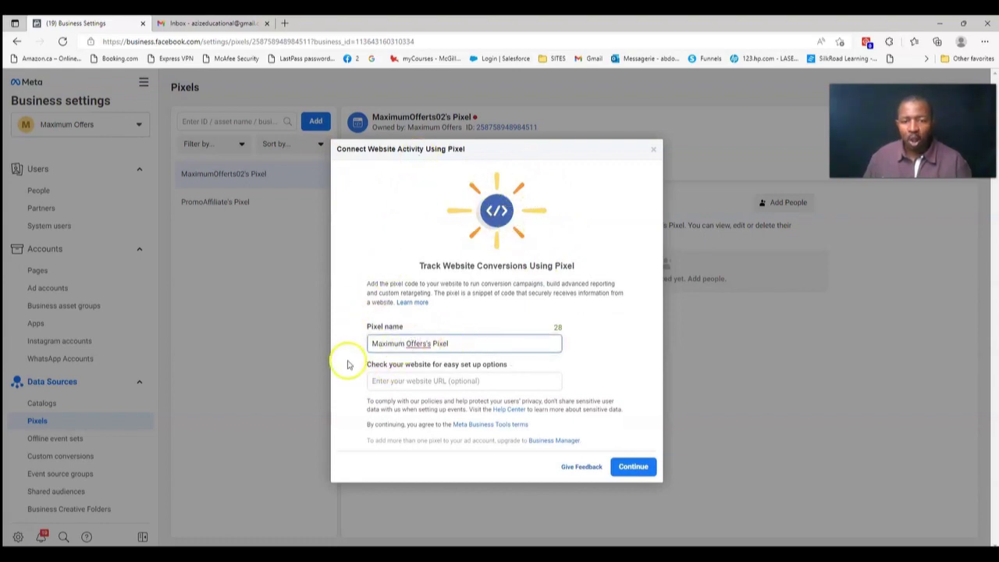
pyautogui.click(390, 381)
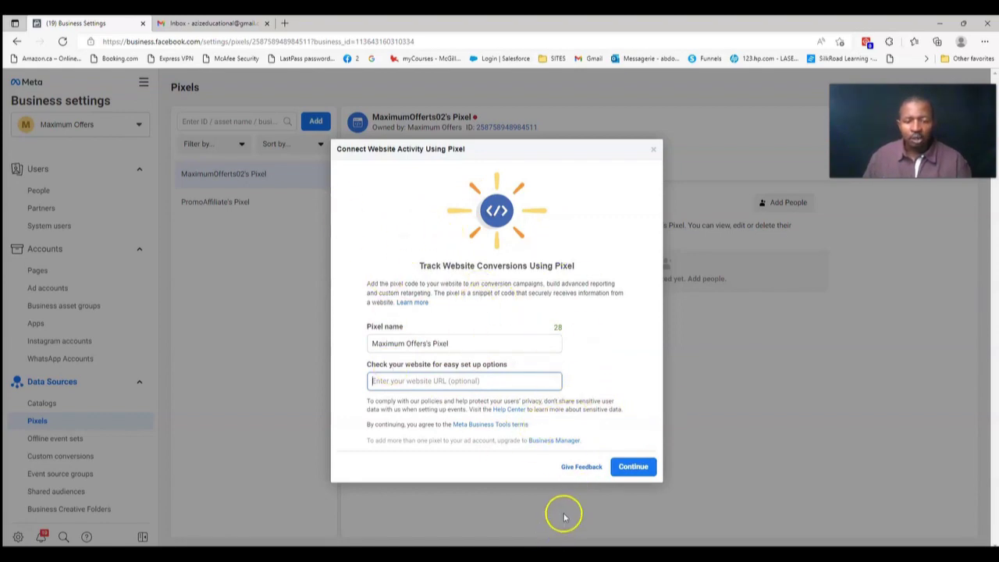
pyautogui.click(593, 477)
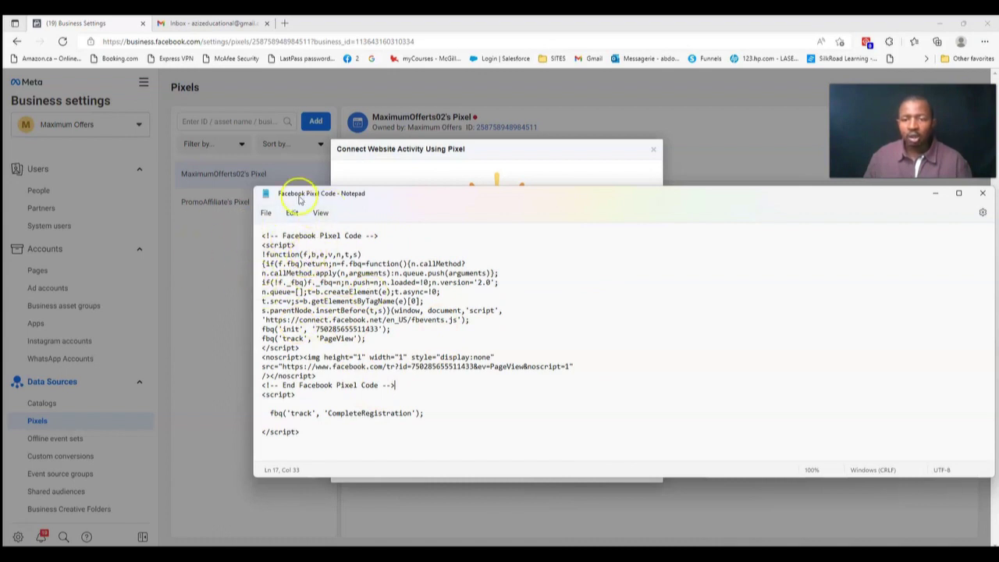
# Copy the full Facebook pixel code with CompleteRegistration from Notepad, then minimize Notepad
pyautogui.click(266, 213)
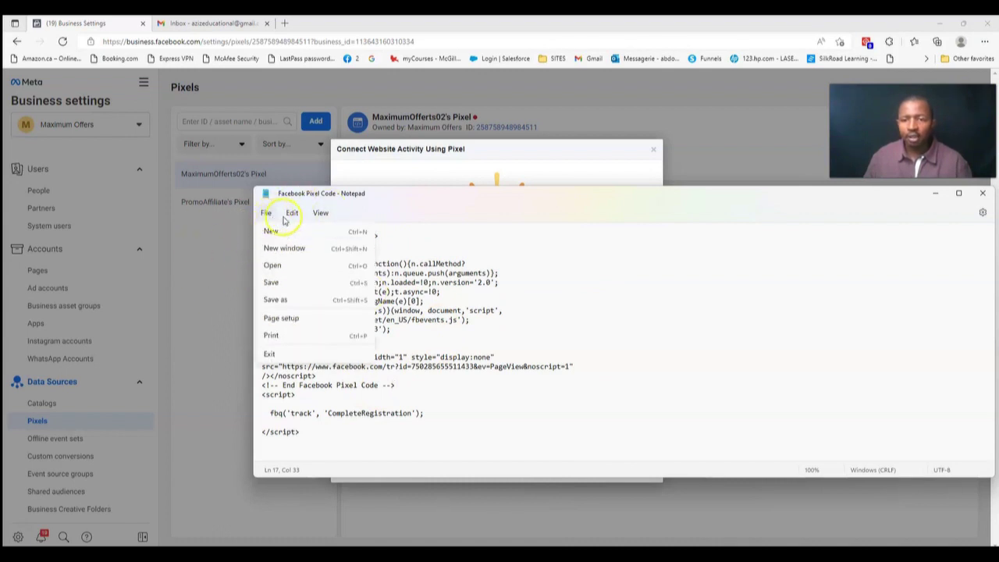
pyautogui.click(336, 264)
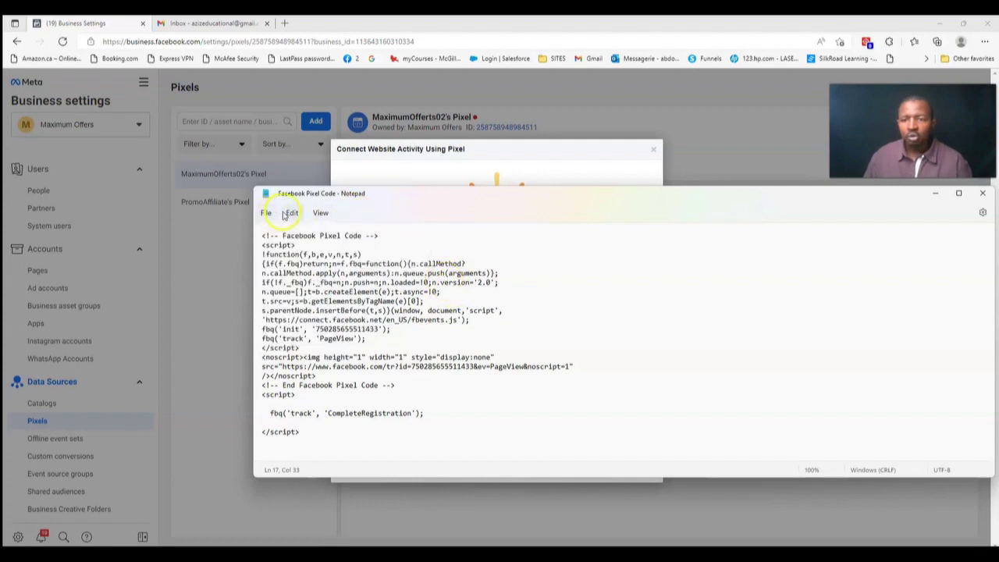
pyautogui.click(286, 214)
pyautogui.click(469, 310)
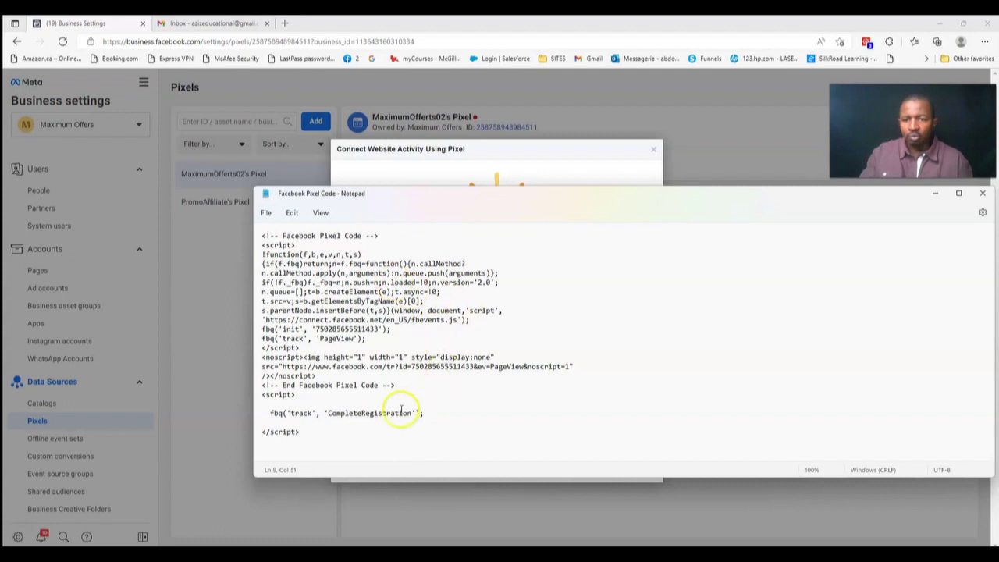
pyautogui.moveTo(335, 451); pyautogui.dragTo(249, 229)
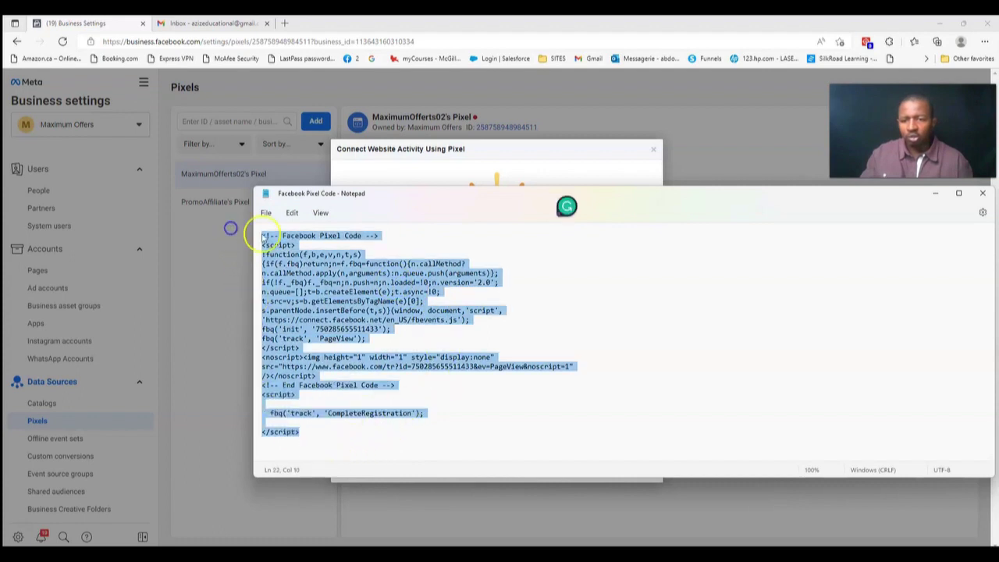
pyautogui.rightClick(279, 262)
pyautogui.click(320, 316)
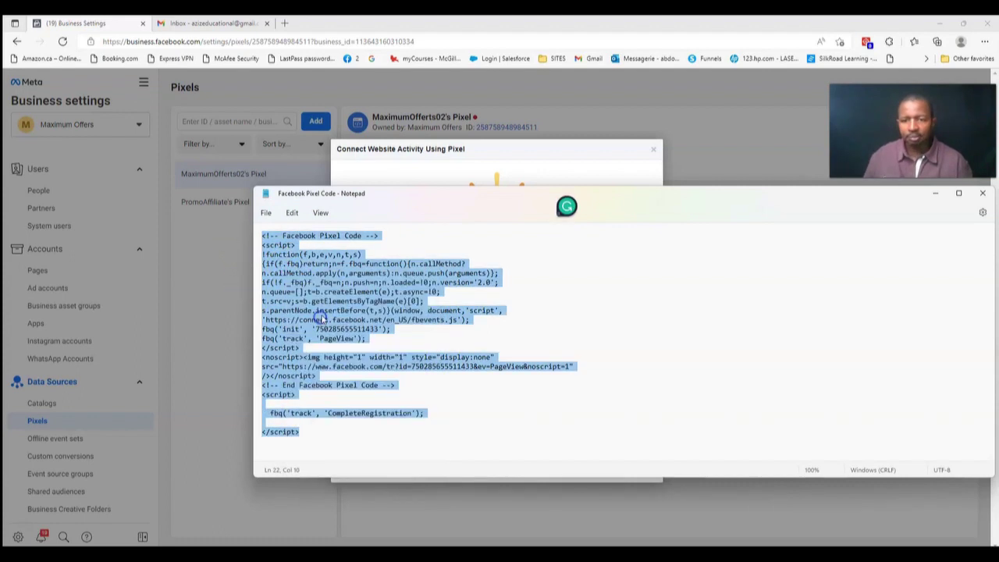
pyautogui.rightClick(321, 269)
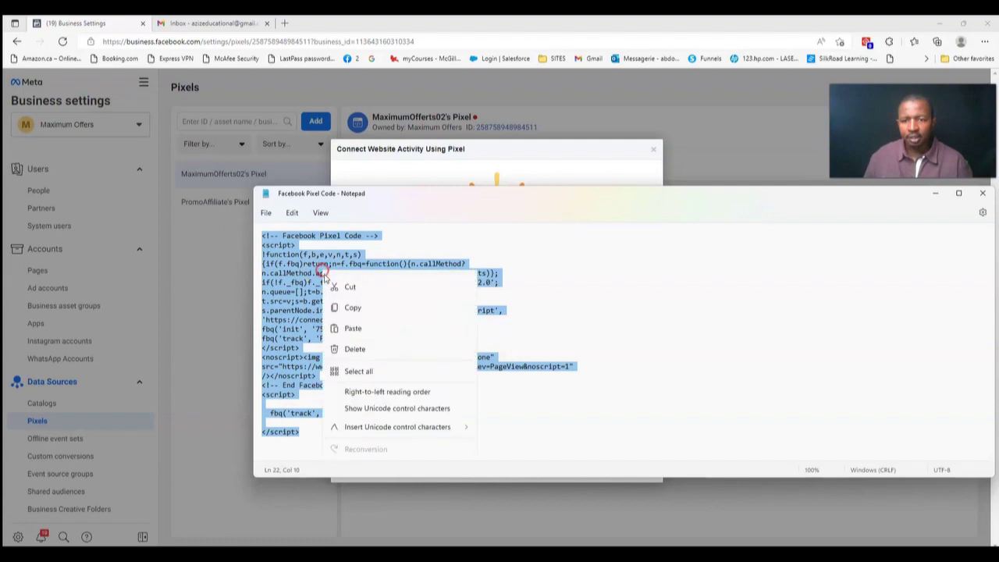
pyautogui.click(351, 326)
pyautogui.click(934, 195)
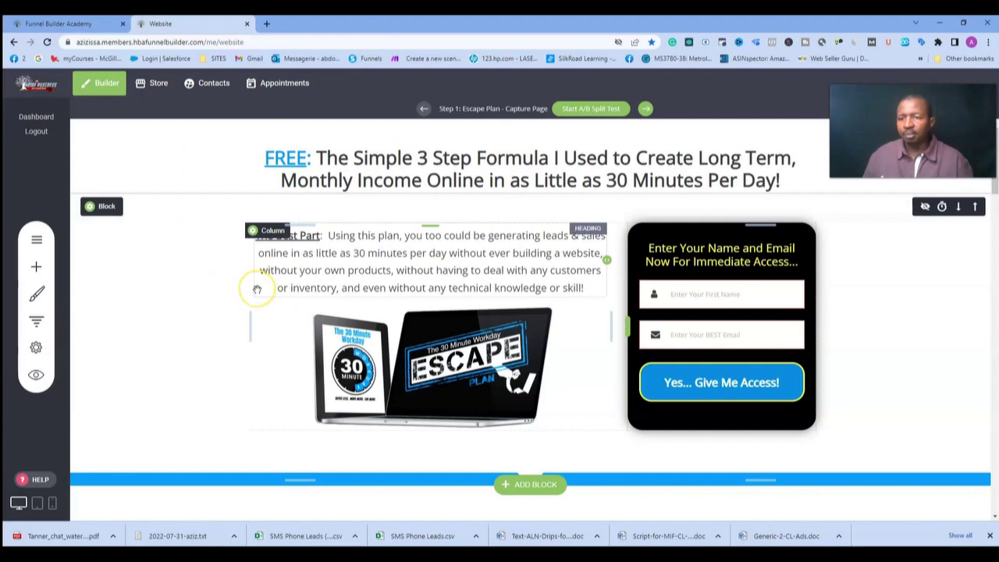
# Open Funnel Settings > Custom Code, showing the existing head markup tracking script
pyautogui.click(37, 353)
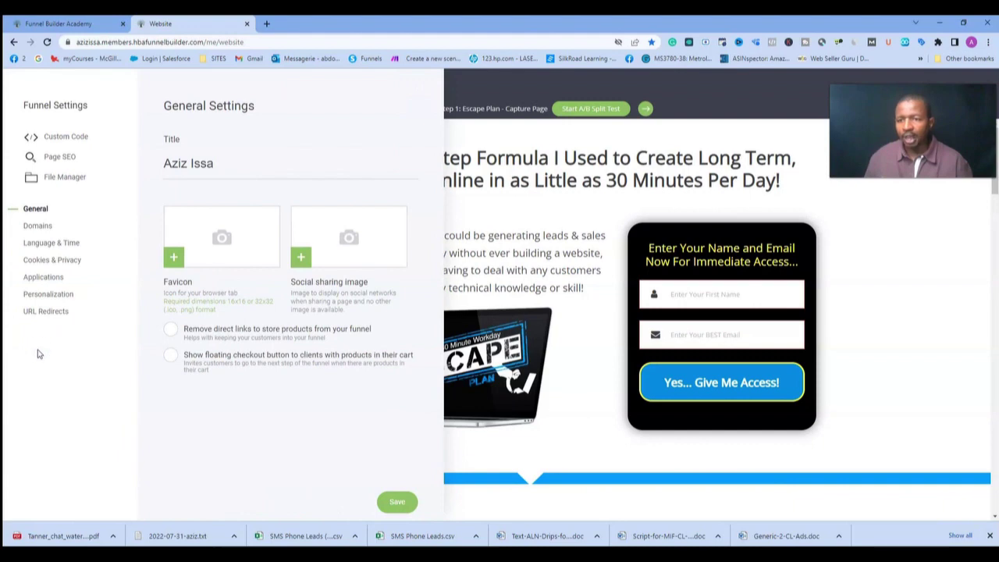
pyautogui.click(71, 139)
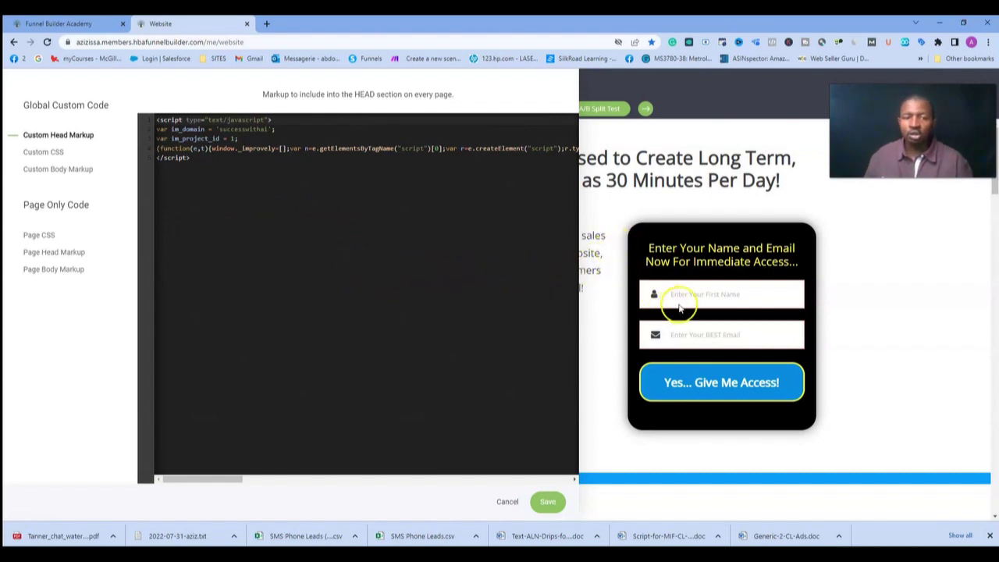
# Open the 'Escape Plan - Thank You' funnel step and bring up its Funnel Settings
pyautogui.click(622, 199)
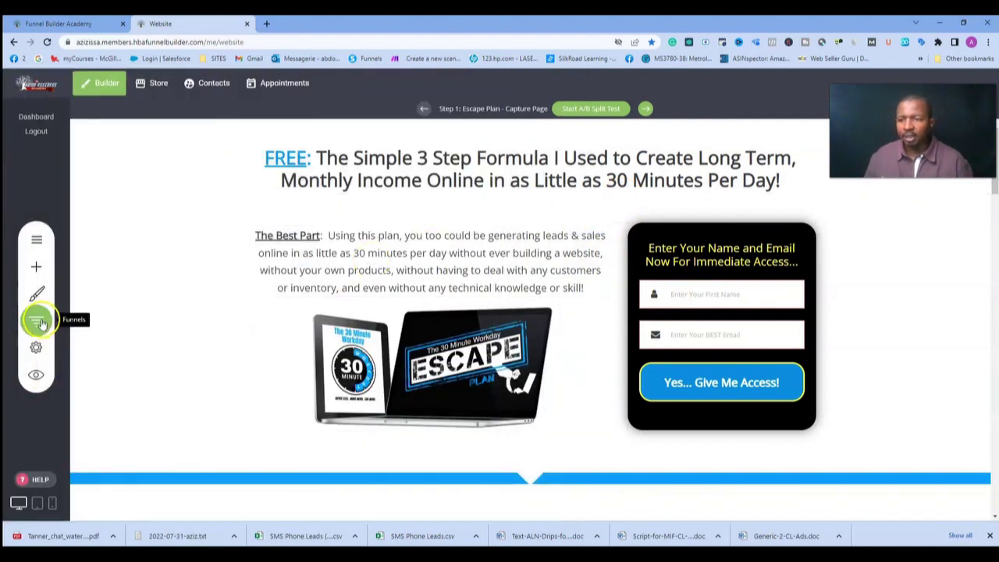
pyautogui.click(40, 321)
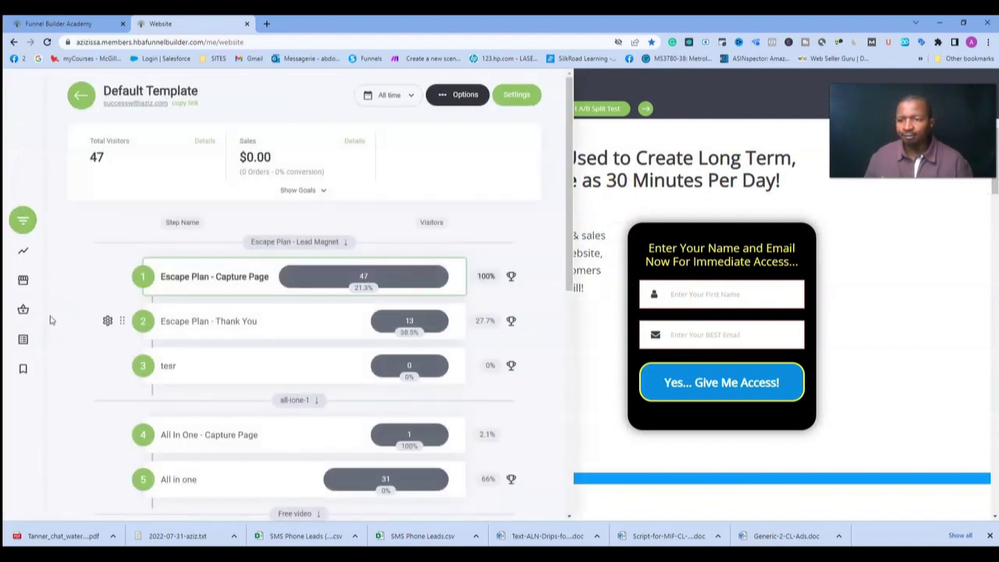
pyautogui.click(219, 327)
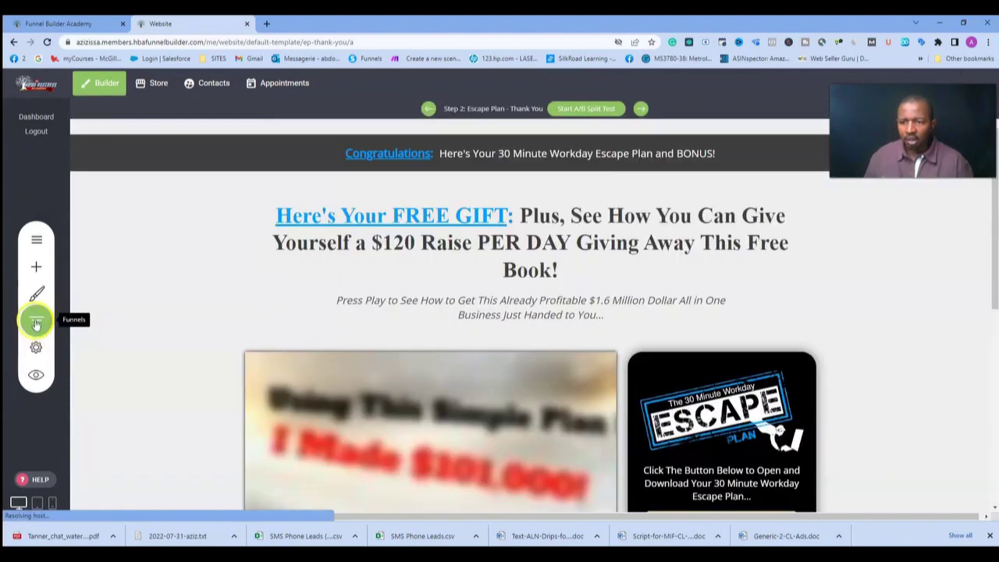
pyautogui.click(36, 349)
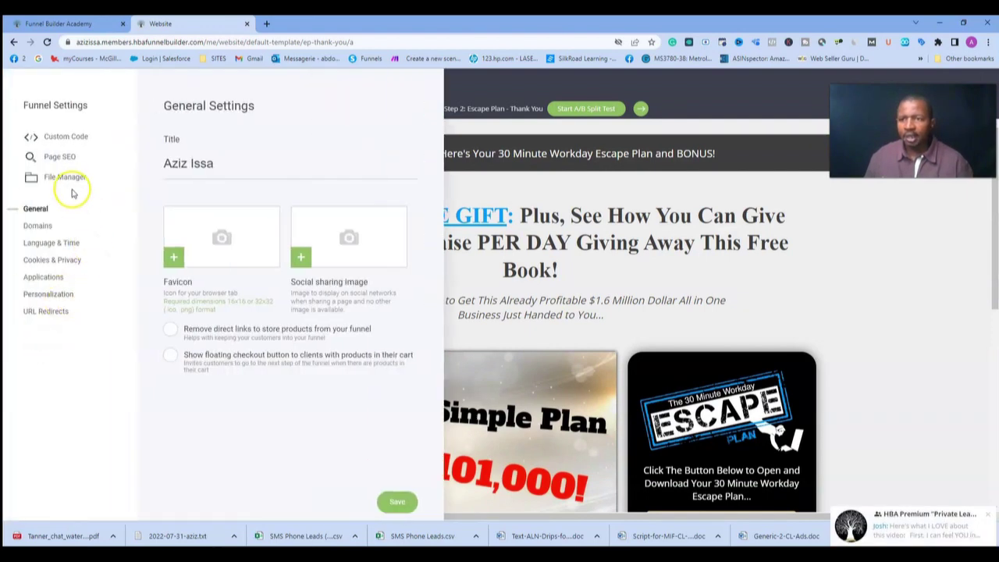
# Paste the Facebook pixel code into the thank-you page's Page Head Markup and save it
pyautogui.click(65, 138)
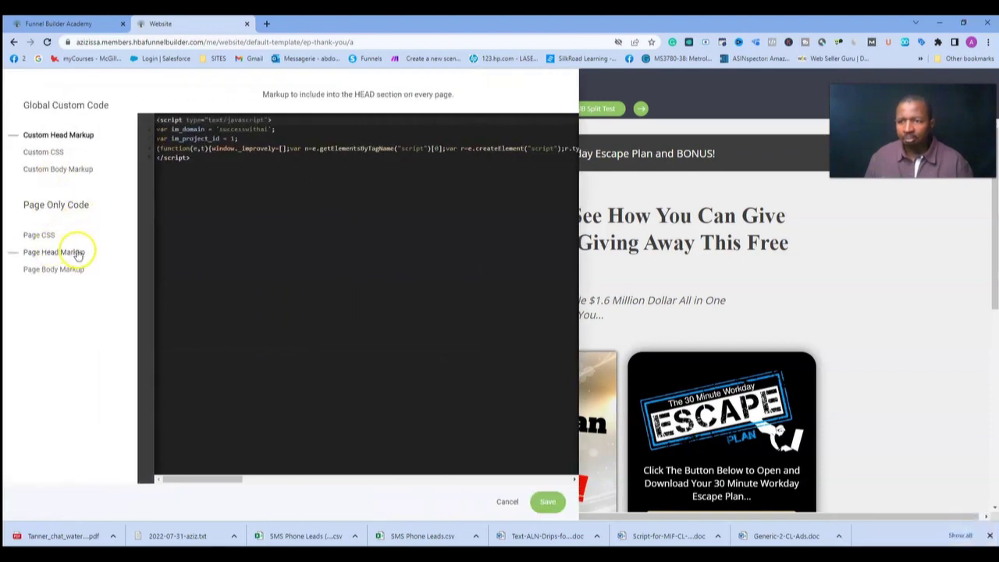
pyautogui.click(64, 256)
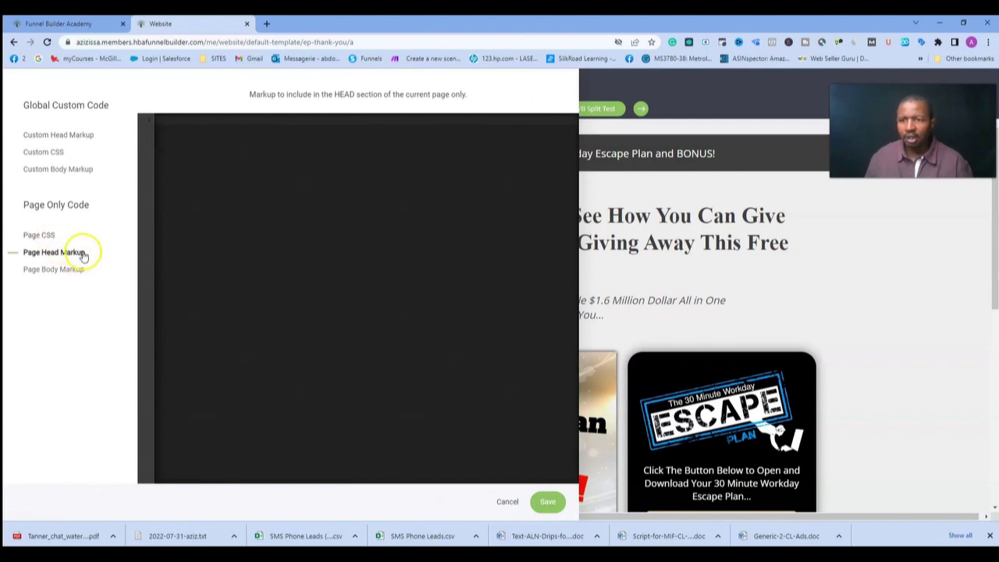
pyautogui.click(184, 164)
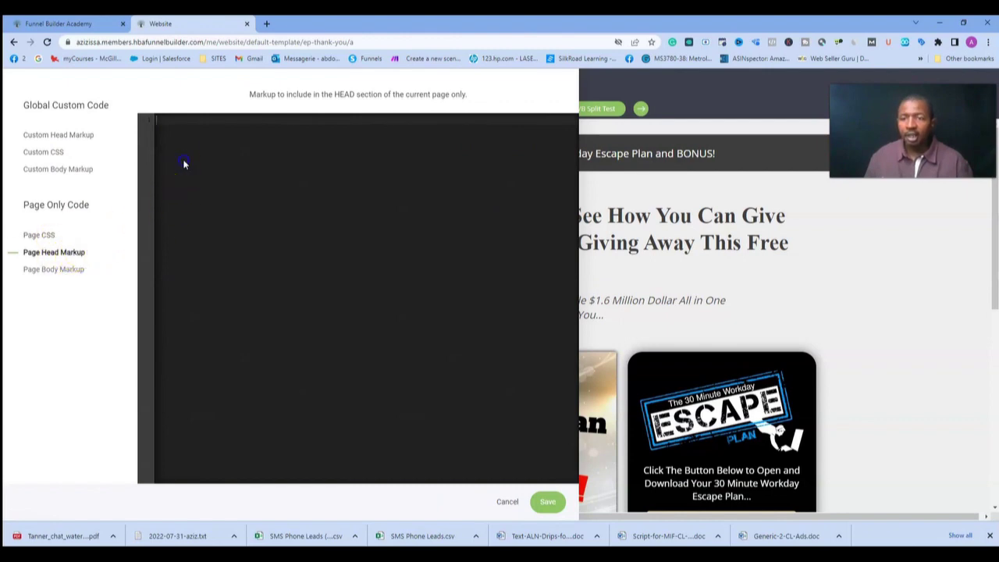
pyautogui.rightClick(190, 157)
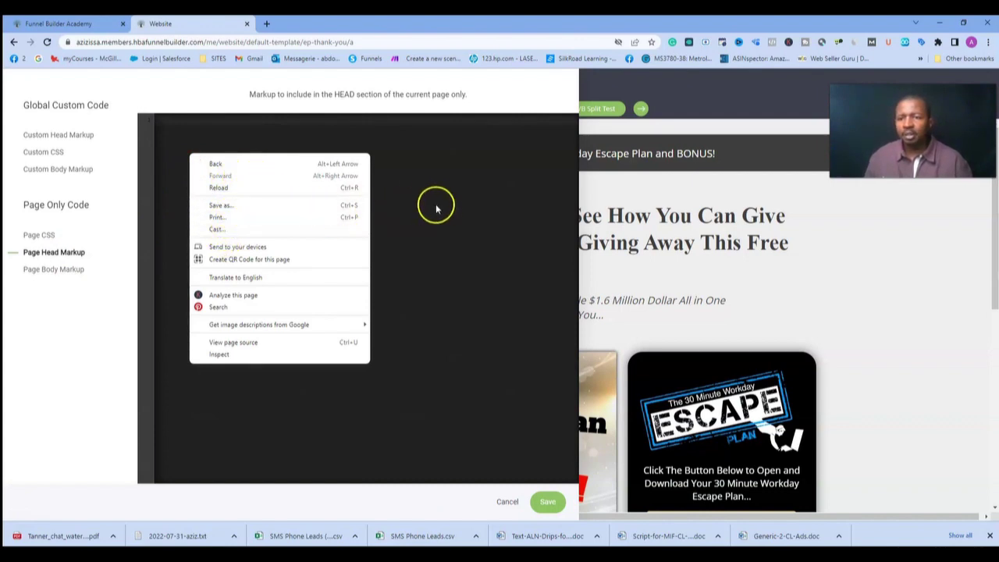
pyautogui.click(438, 206)
pyautogui.hotkey('ctrl', 'v')
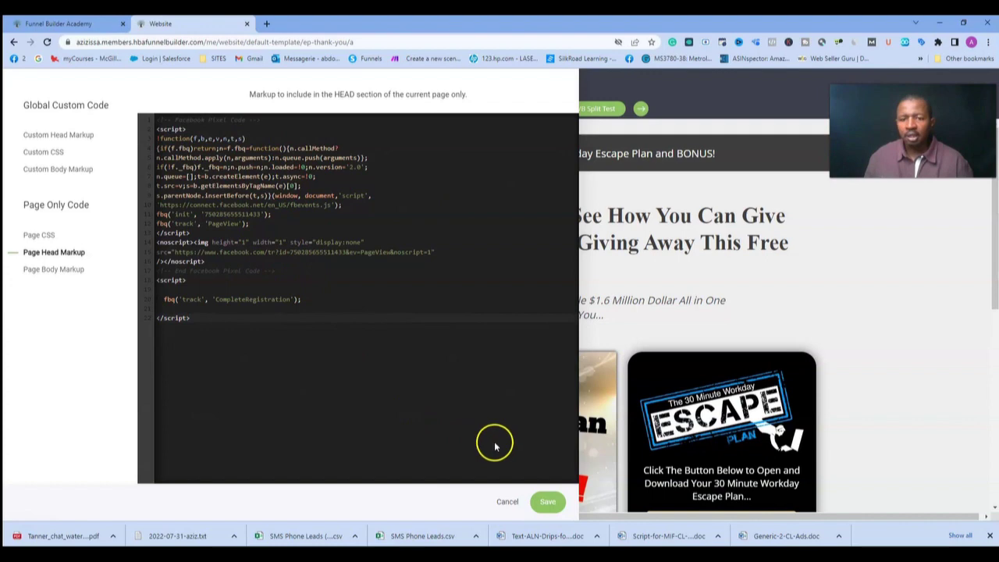
pyautogui.click(545, 501)
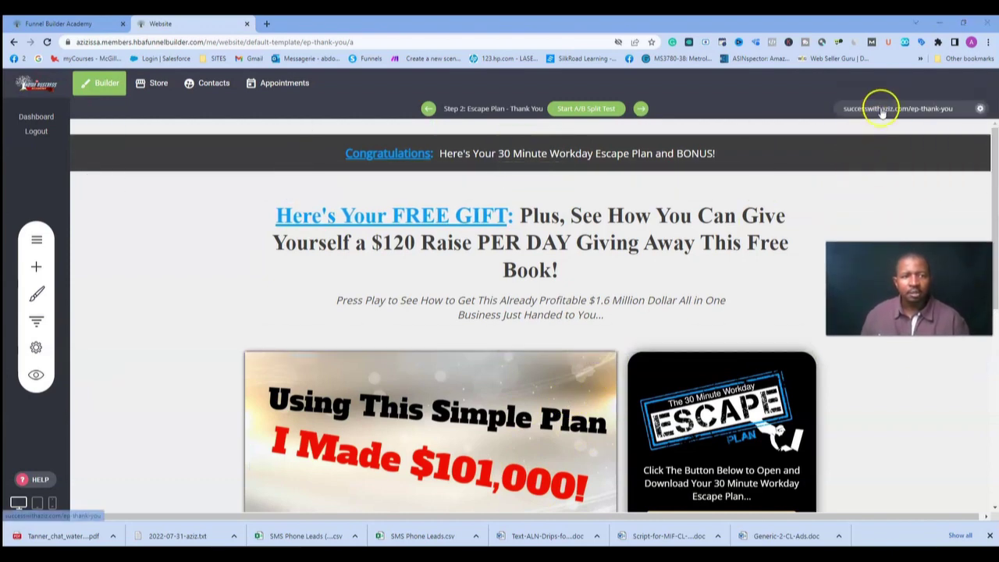
# Open the live thank-you page and check Pixel Helper shows PageView and CompleteRegistration firing
pyautogui.click(880, 109)
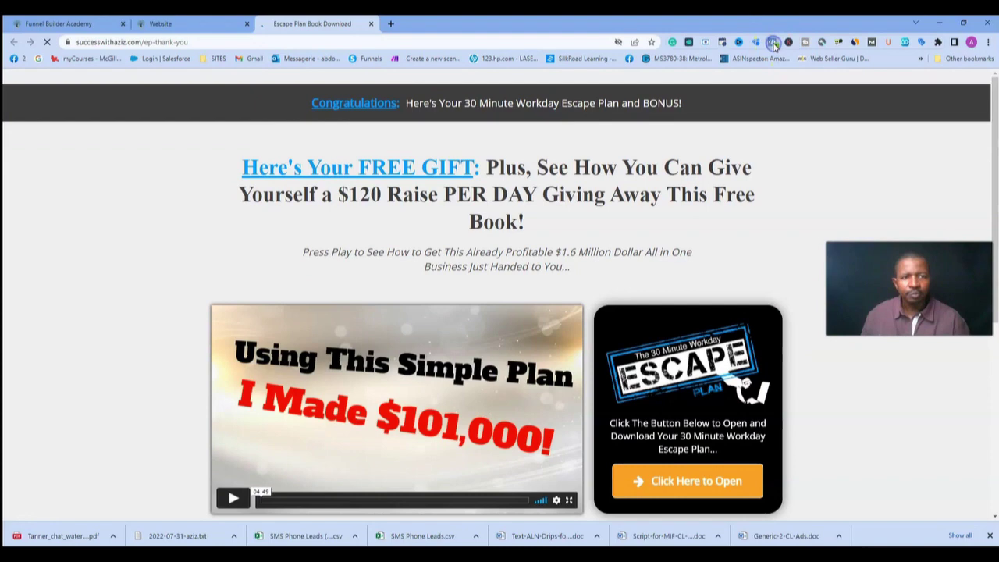
pyautogui.click(773, 44)
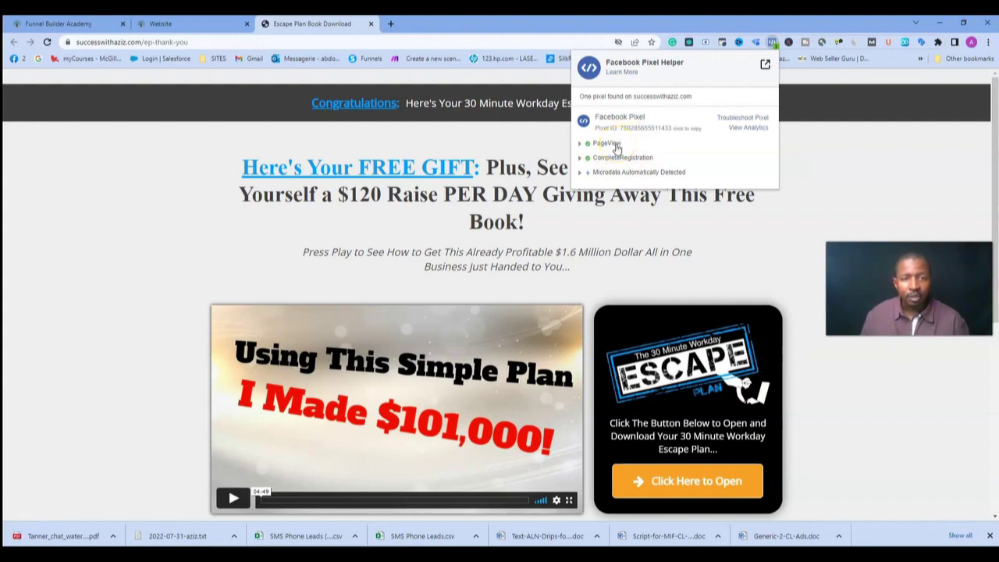
pyautogui.click(615, 145)
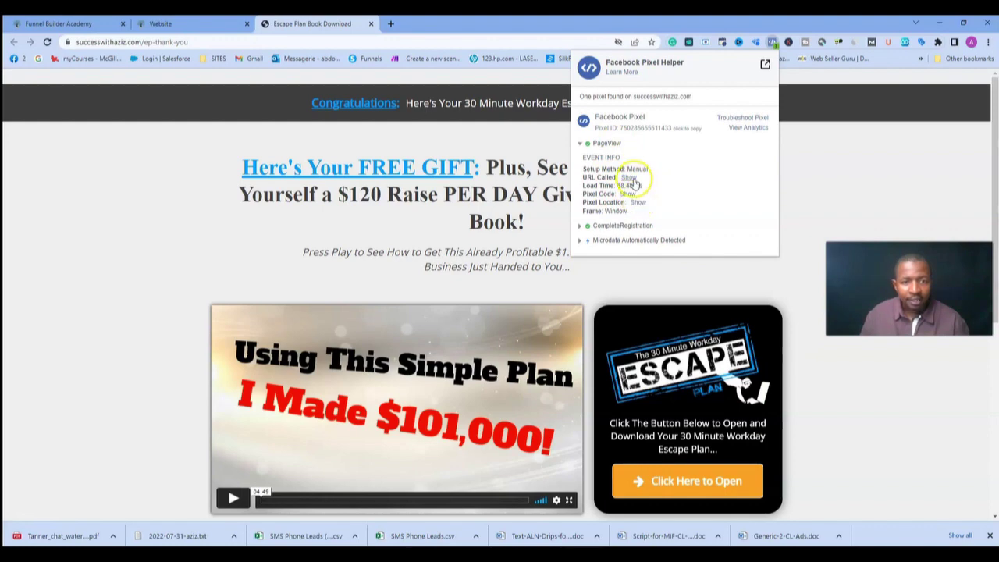
# Reveal PageView's URL, Pixel Code and Pixel Location details in Pixel Helper
pyautogui.click(629, 178)
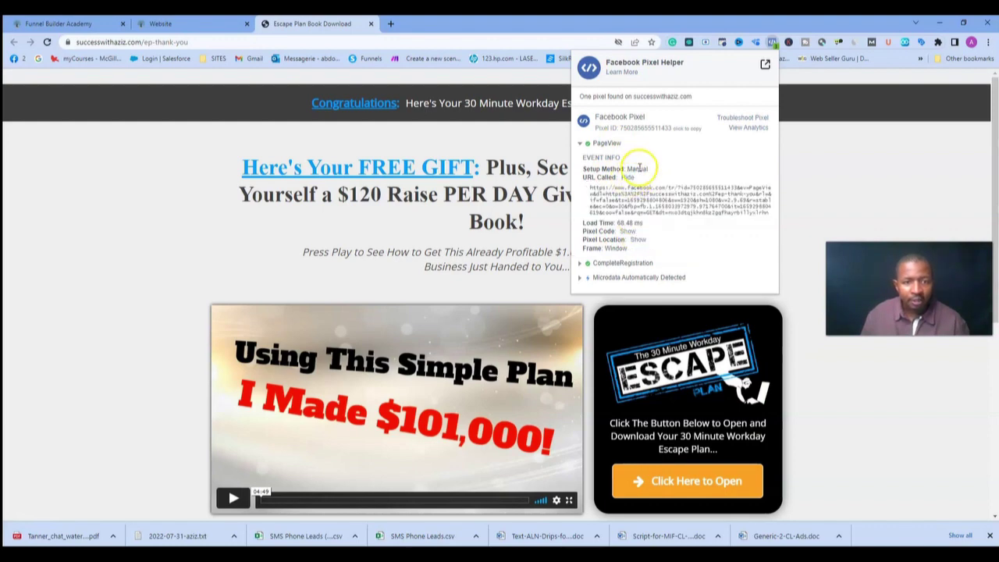
pyautogui.click(628, 178)
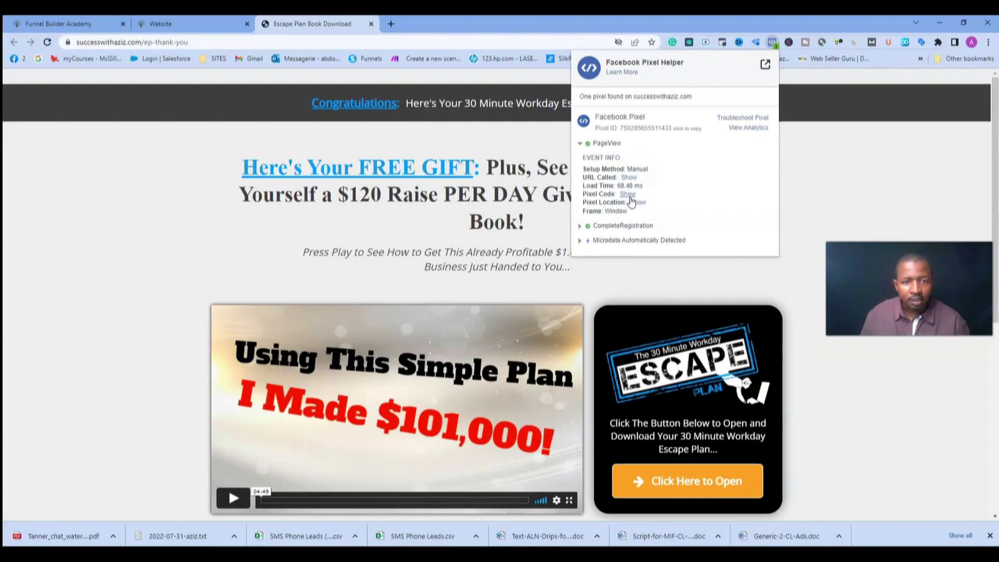
pyautogui.click(629, 195)
pyautogui.click(635, 215)
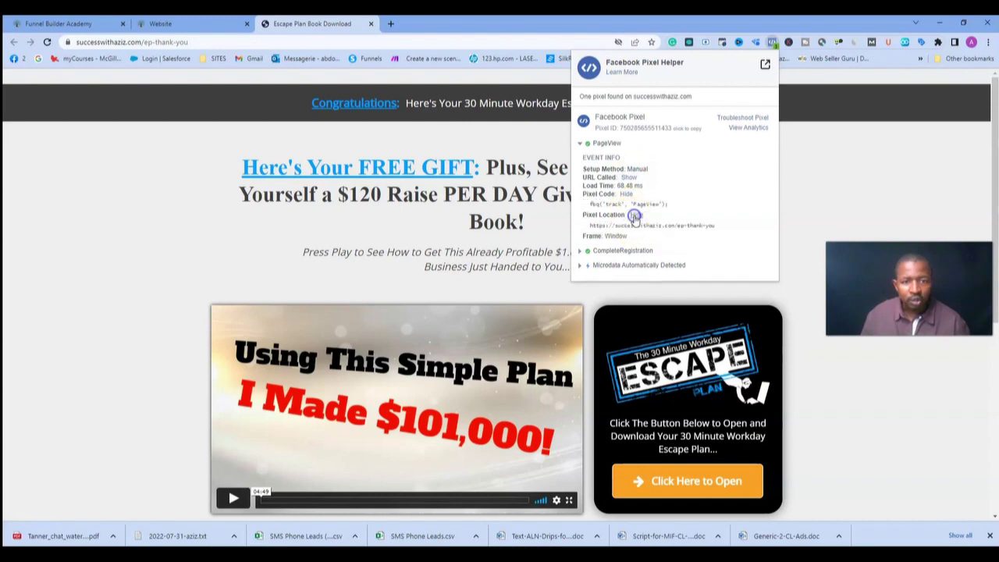
pyautogui.click(618, 225)
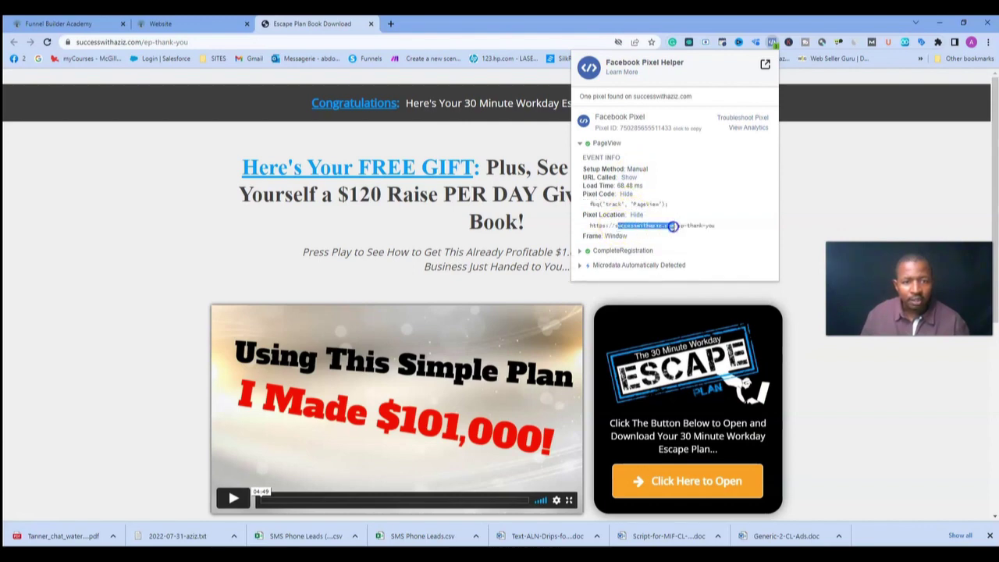
pyautogui.click(696, 243)
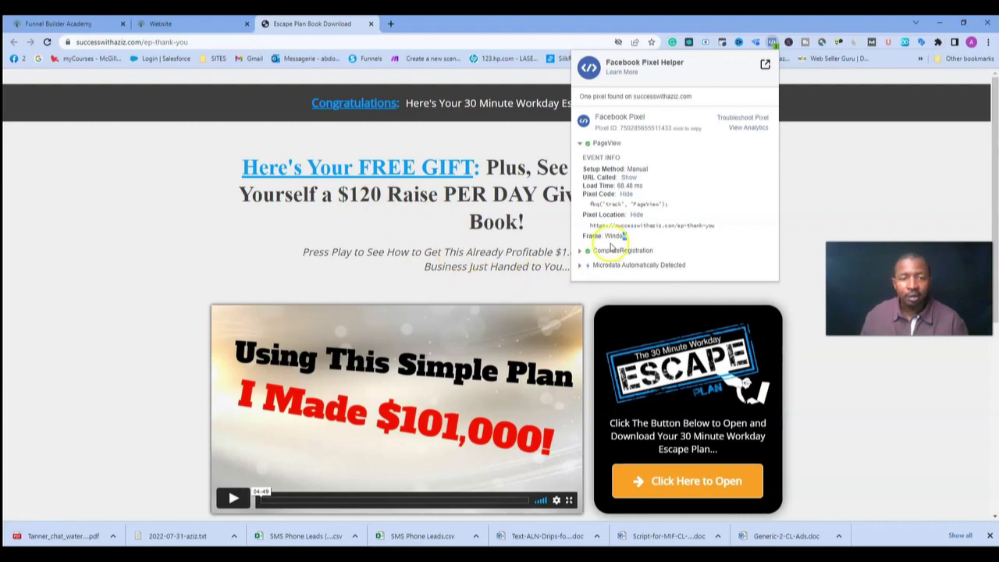
pyautogui.moveTo(628, 236); pyautogui.dragTo(593, 206)
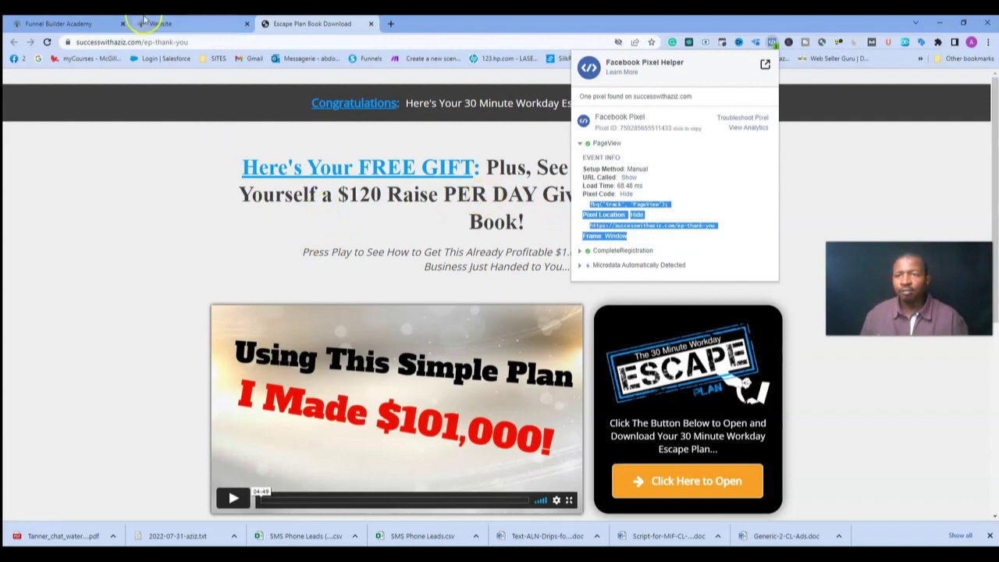
pyautogui.click(168, 22)
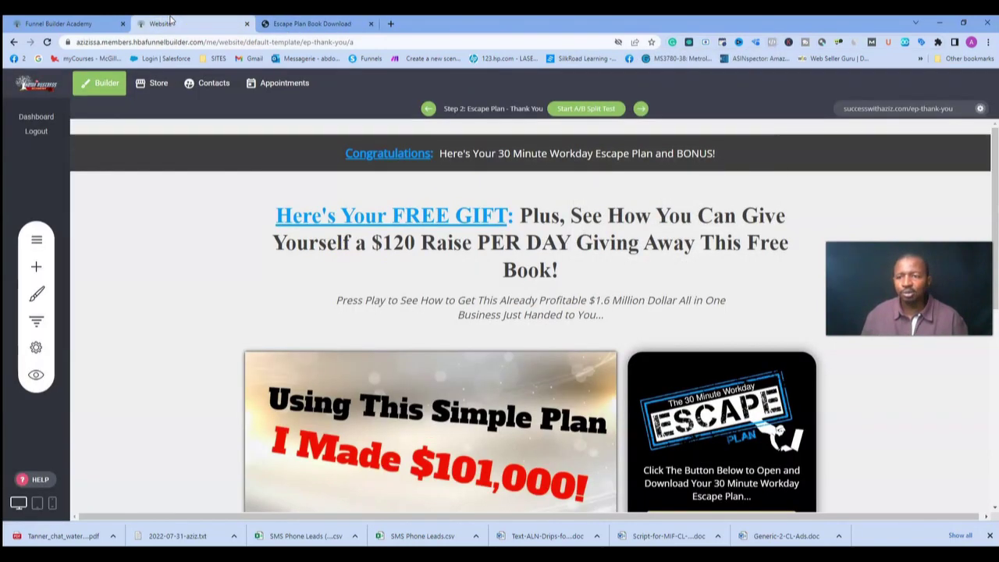